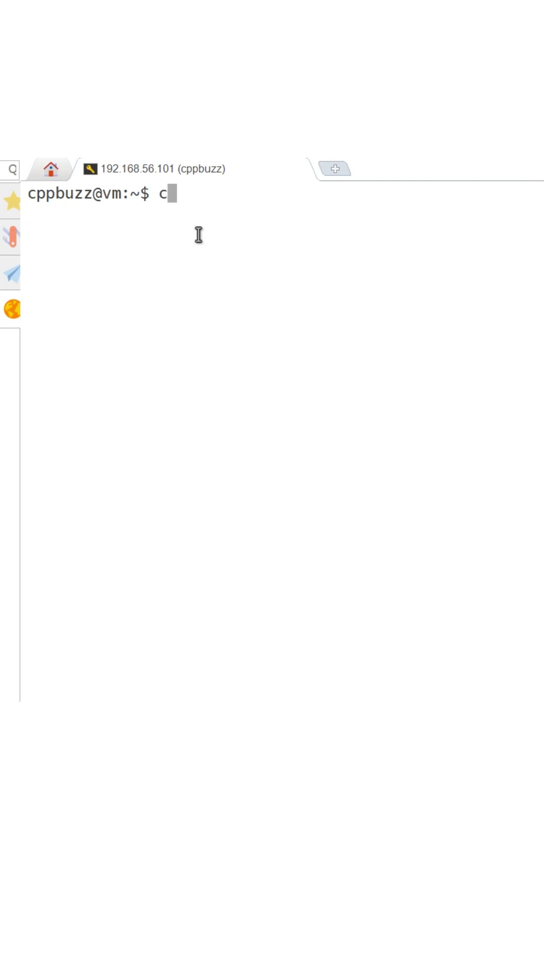
pyautogui.write('apt install curl')
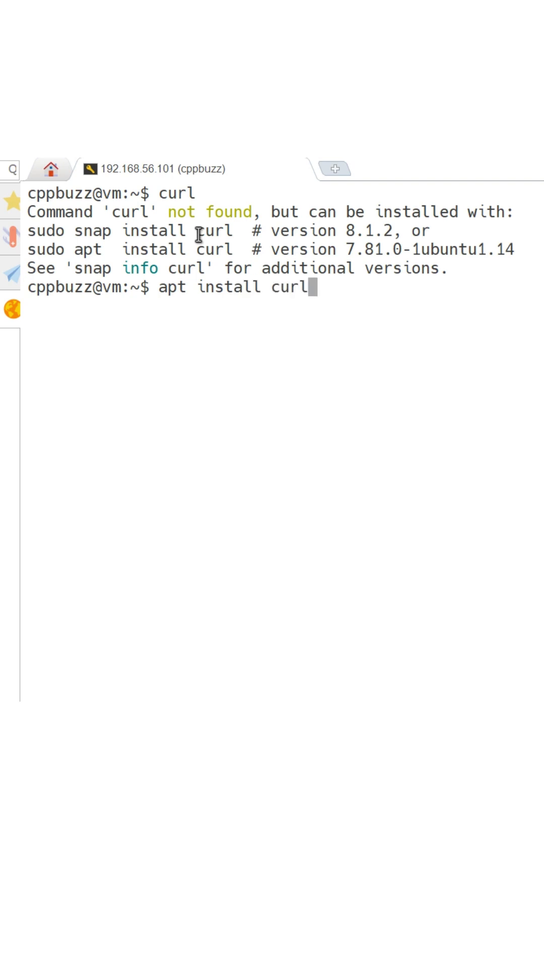
# Run 'apt install curl' and see it fail with dpkg lock errors.
pyautogui.press('Return')
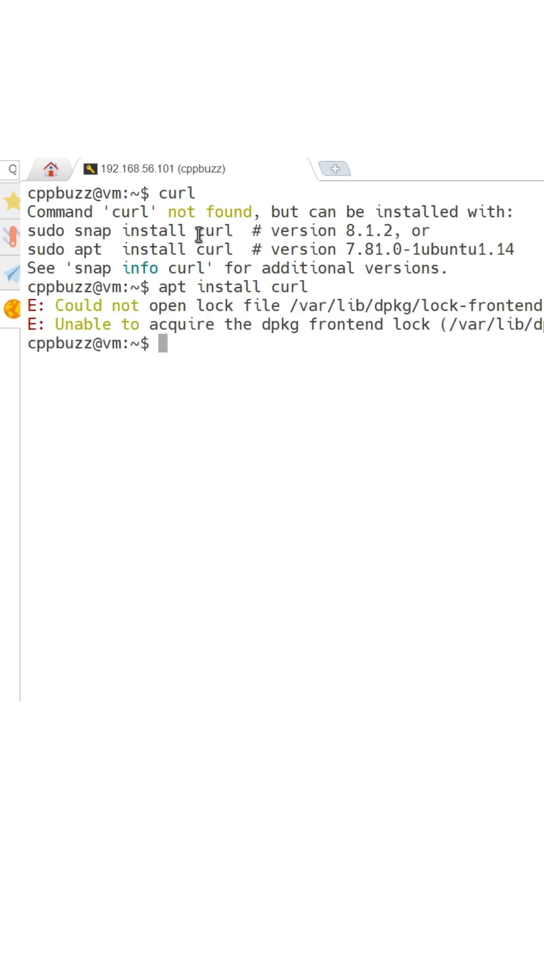
pyautogui.write('sudo a')
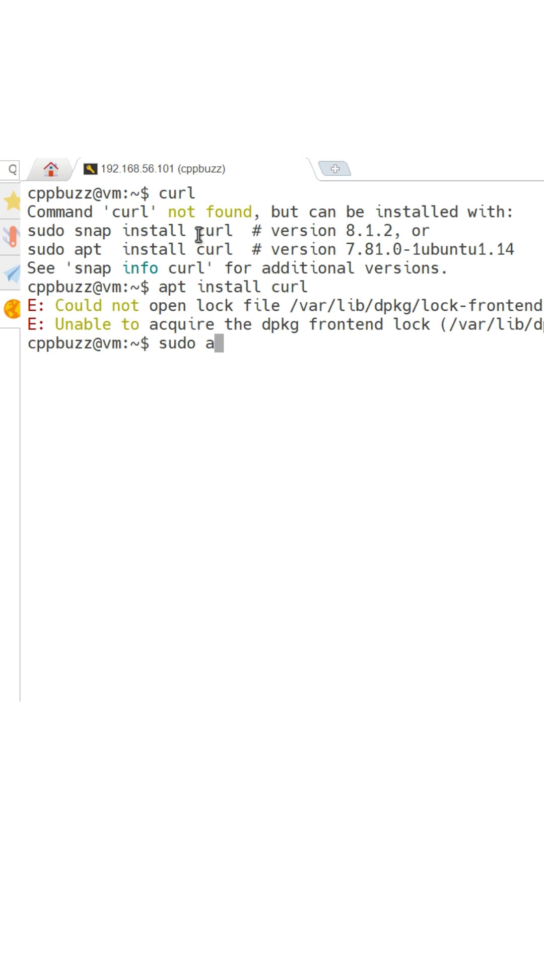
# Change the command to 'sudo snap install curl' and install curl 8.1.2.
pyautogui.press('BackSpace')
pyautogui.write('apt')
pyautogui.press('BackSpace')
pyautogui.press('BackSpace')
pyautogui.press('BackSpace')
pyautogui.press('BackSpace')
pyautogui.write('snap install curl')
pyautogui.press('Return')
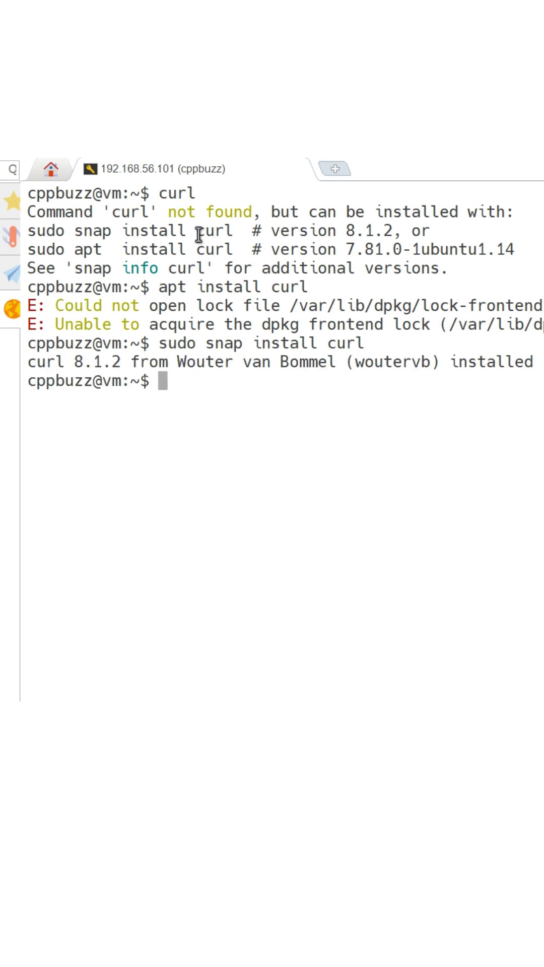
pyautogui.write('curl')
# Run 'curl' to confirm it prints its usage hint instead of command not found.
pyautogui.press('Return')
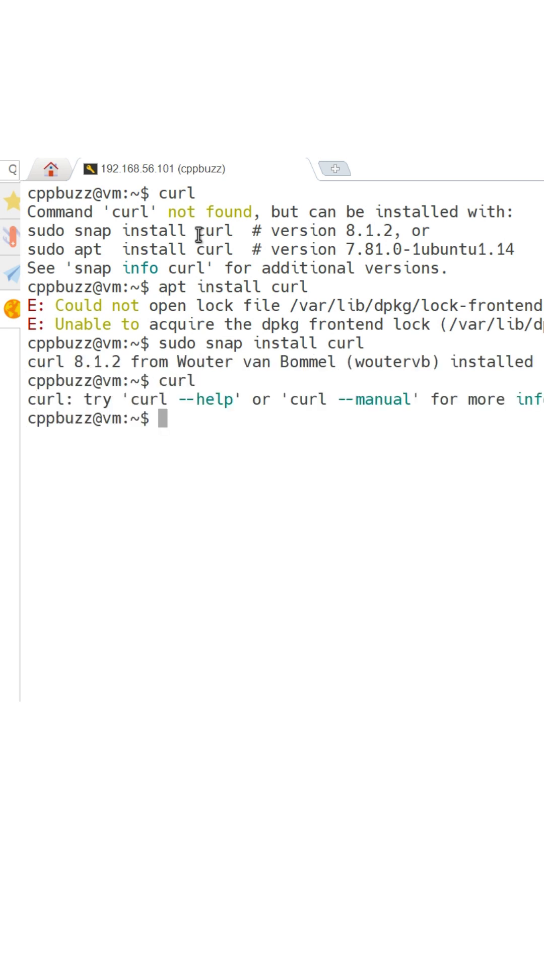
pyautogui.write('curl ')
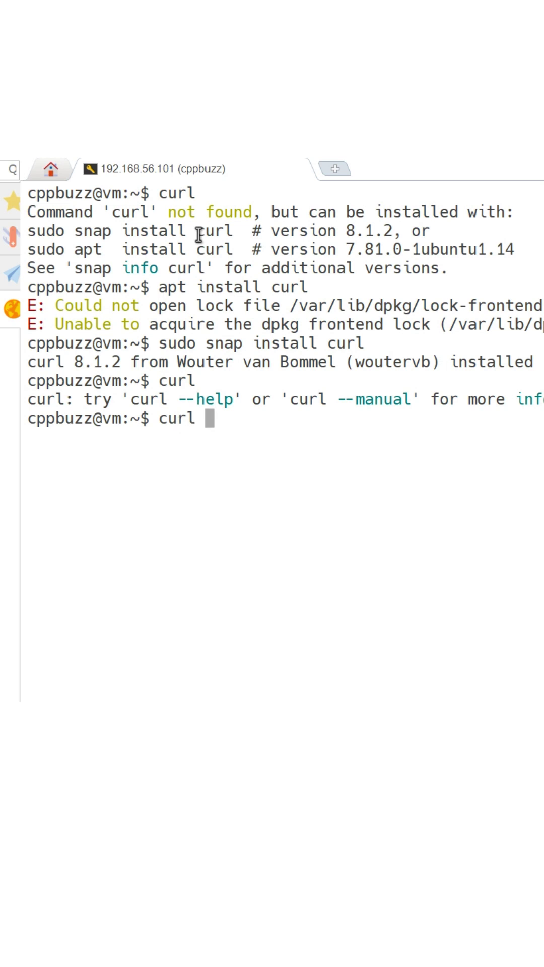
pyautogui.write('https://www.google.co.in')
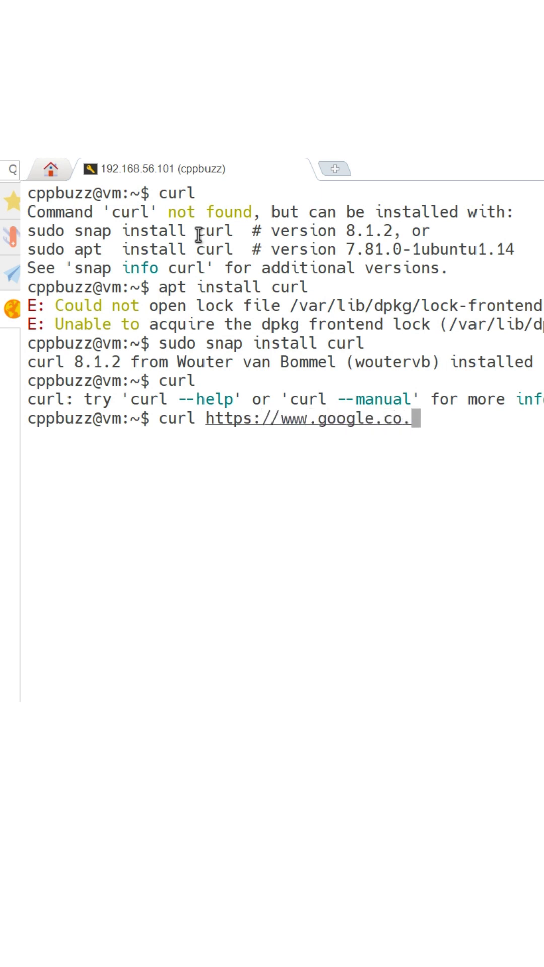